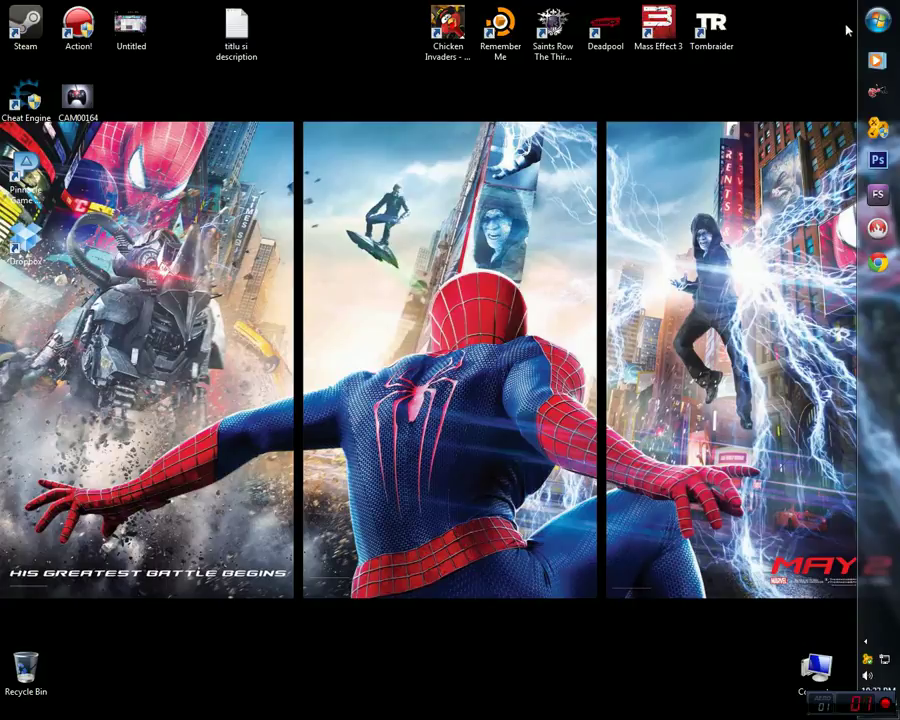
Launch Registry Editor by searching 'regedit' from the Start menu.
{"action": "left_click", "coordinate": [878, 22]}
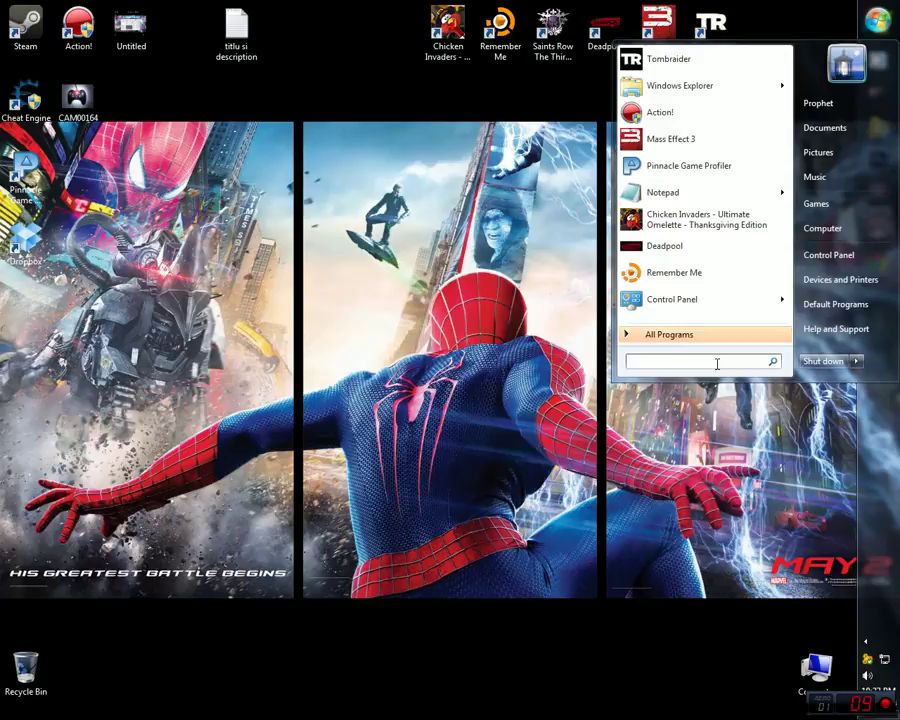
{"action": "type", "text": "regedit"}
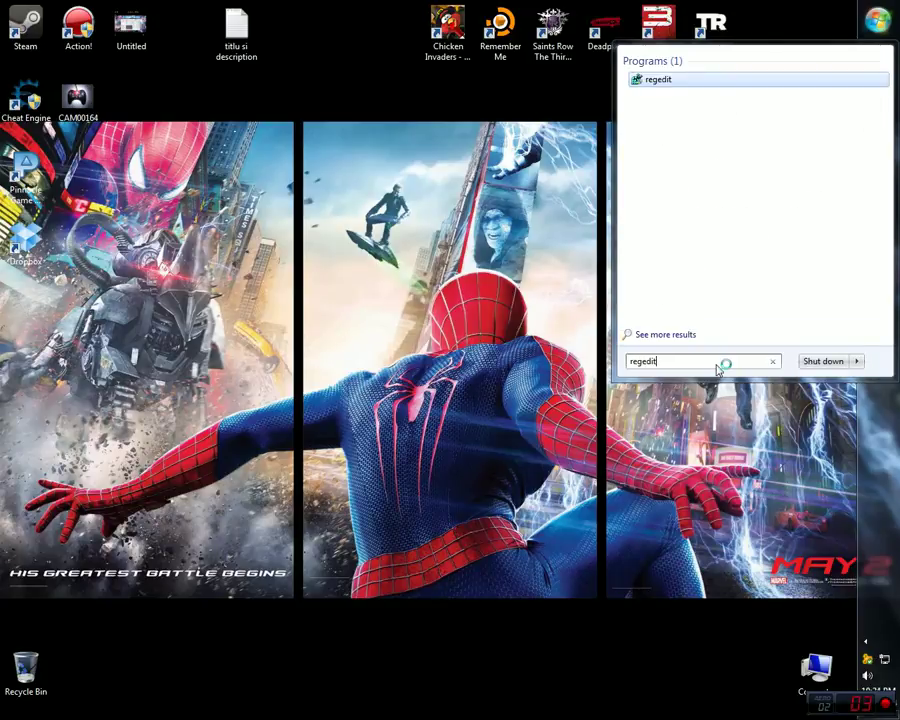
{"action": "key", "text": "Return"}
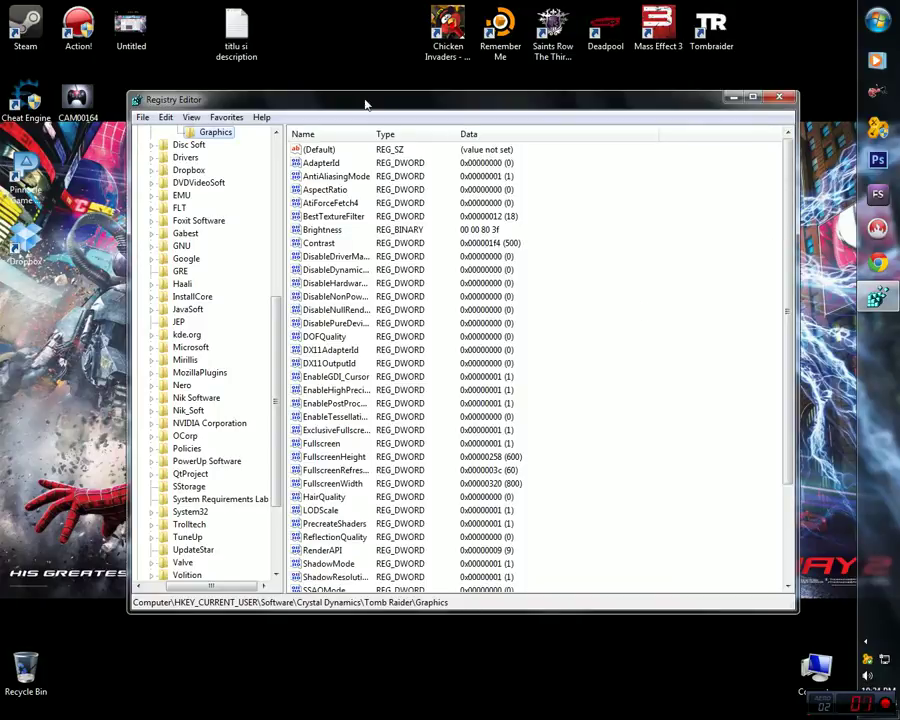
Widen the Registry Editor window and key pane, then expand HKEY_CURRENT_USER and Software.
{"action": "left_click", "coordinate": [366, 104]}
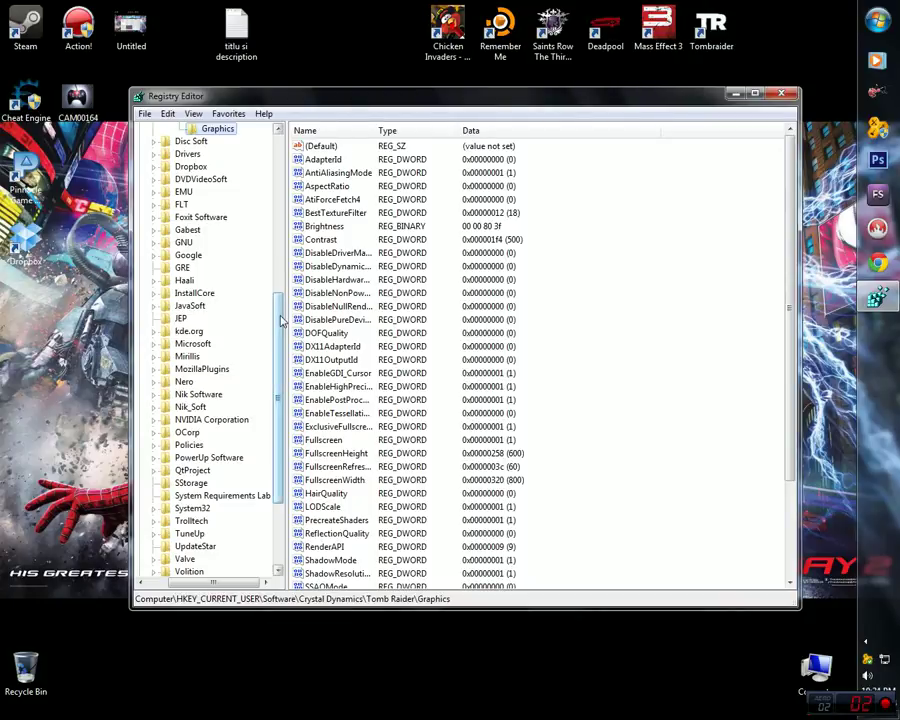
{"action": "scroll", "coordinate": [282, 320], "scroll_direction": "up", "scroll_amount": 9}
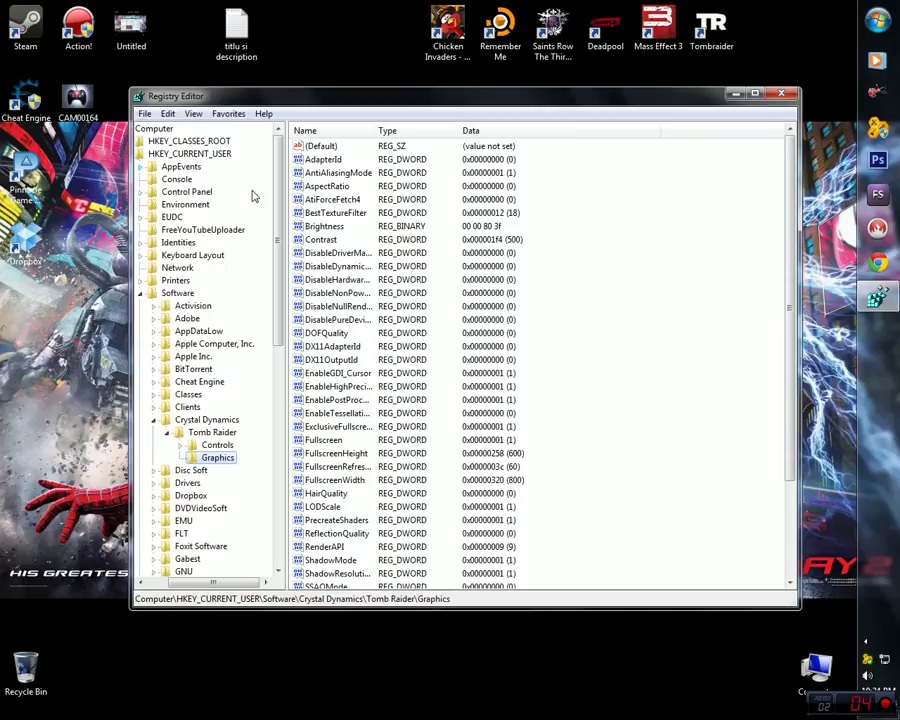
{"action": "left_click_drag", "start_coordinate": [131, 408], "coordinate": [85, 410]}
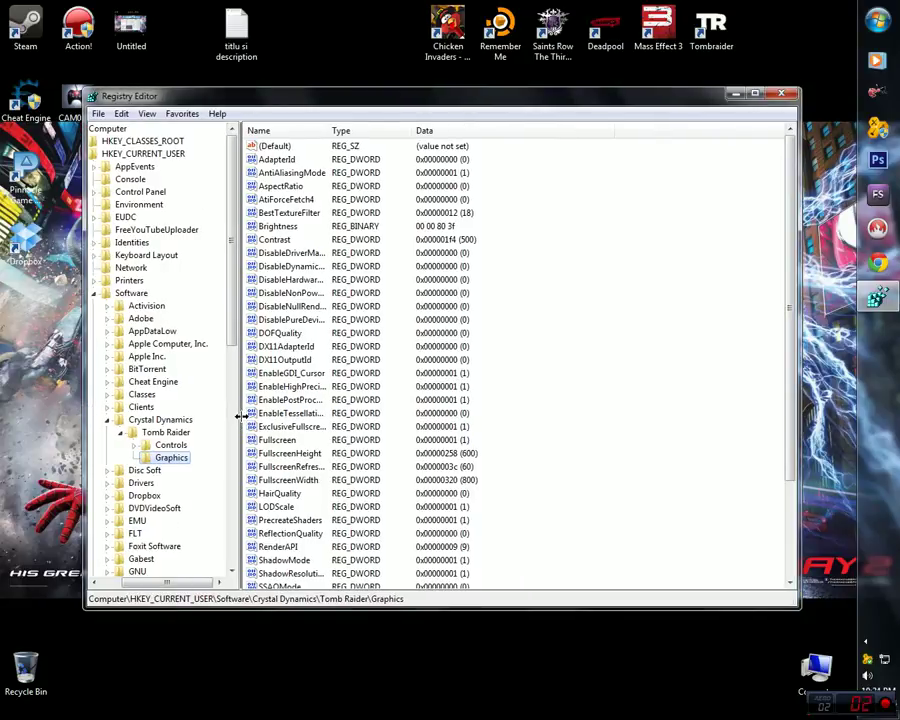
{"action": "left_click_drag", "start_coordinate": [240, 416], "coordinate": [285, 416]}
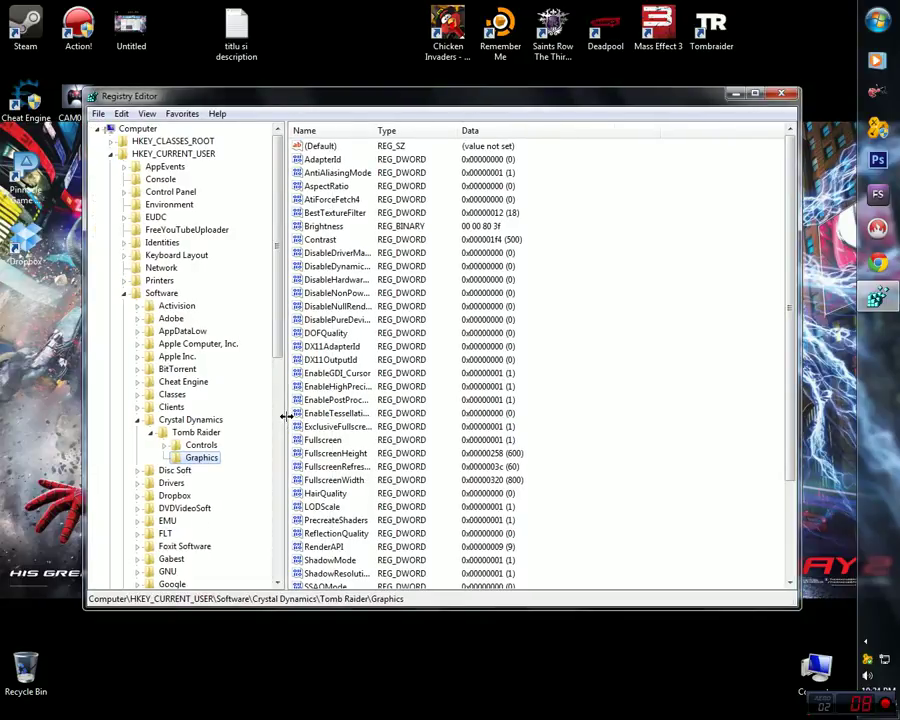
{"action": "left_click", "coordinate": [111, 155]}
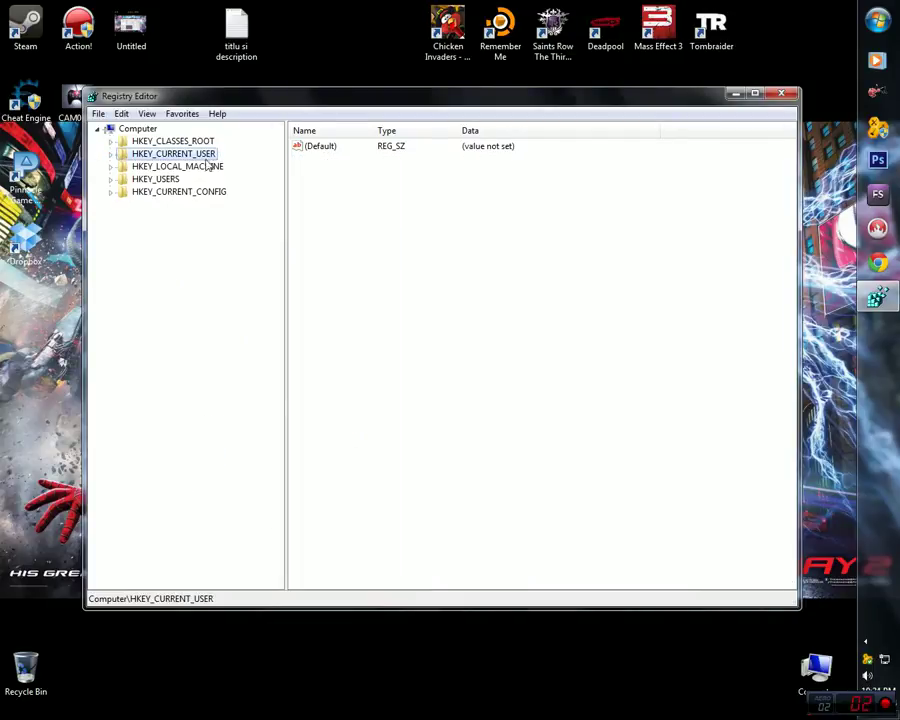
{"action": "left_click", "coordinate": [111, 155]}
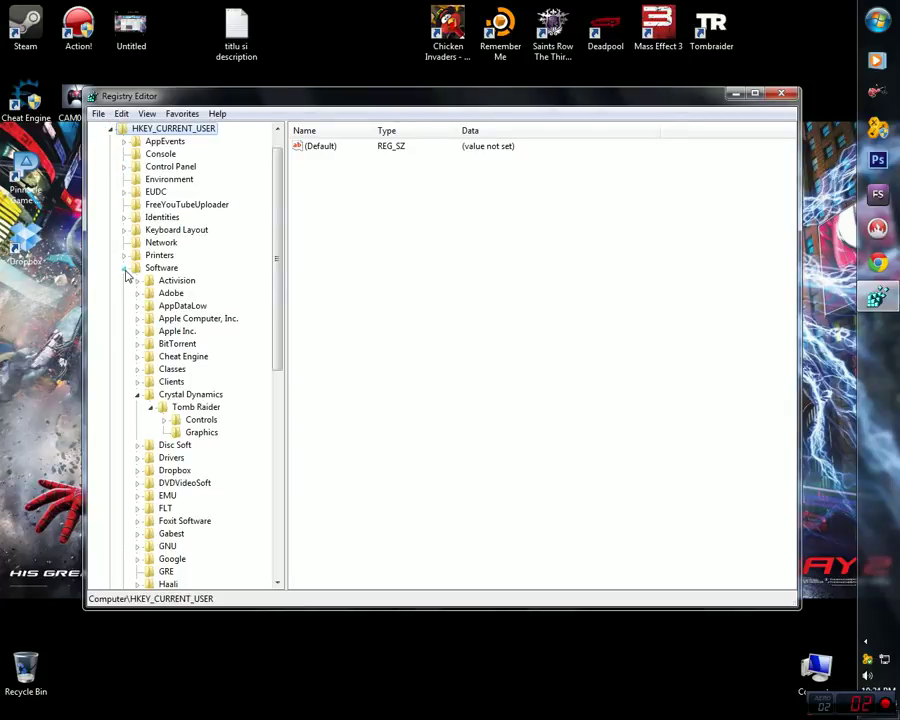
{"action": "left_click", "coordinate": [125, 269]}
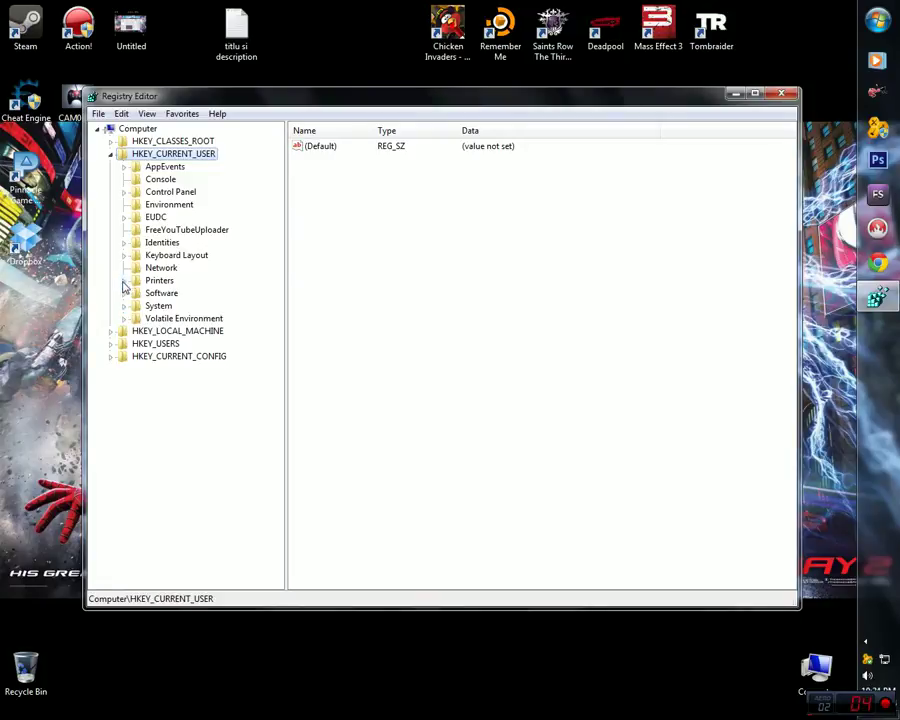
{"action": "left_click", "coordinate": [124, 293]}
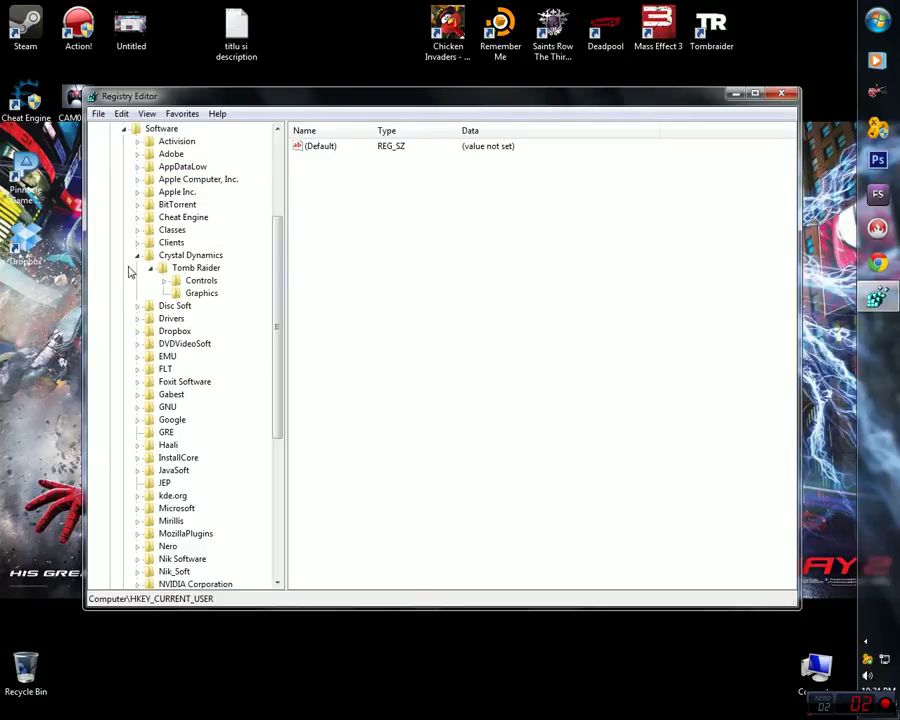
{"action": "left_click", "coordinate": [138, 256]}
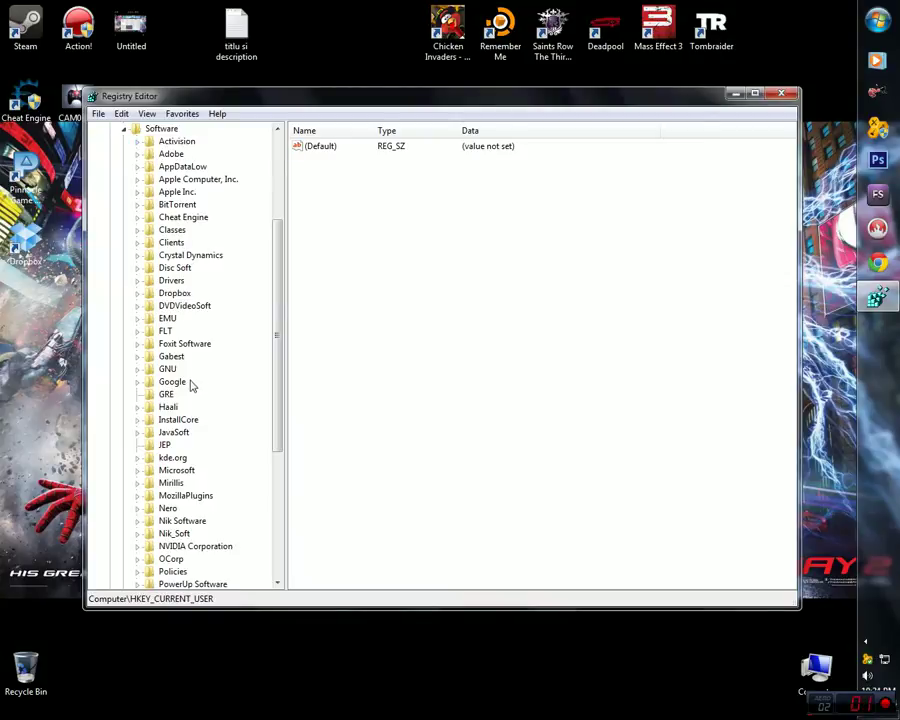
Expand Crystal Dynamics > Tomb Raider and select the Graphics key to list its values.
{"action": "scroll", "coordinate": [228, 419], "scroll_direction": "down", "scroll_amount": 4}
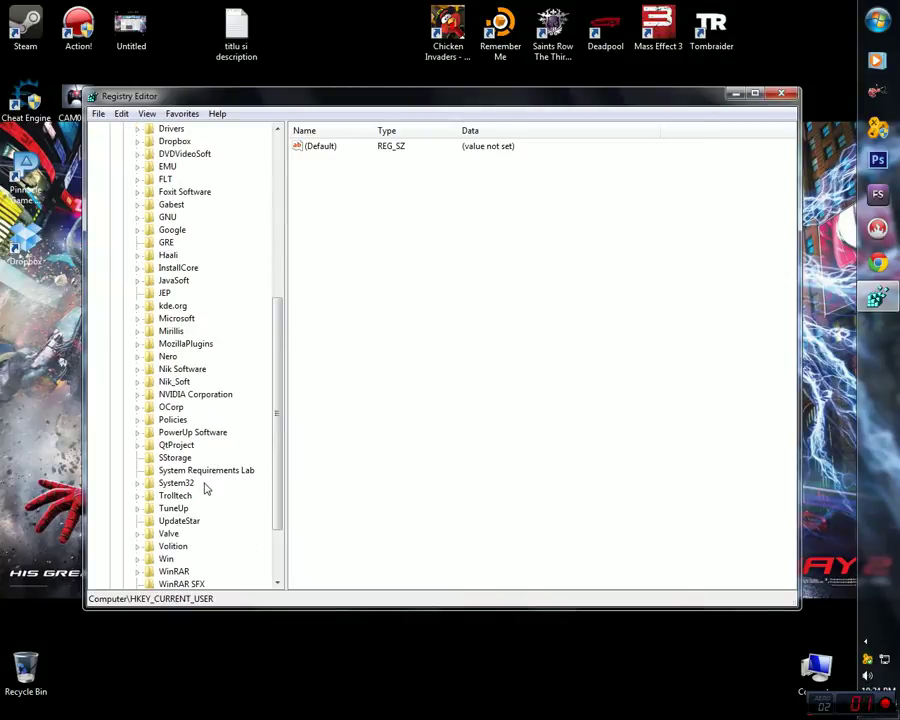
{"action": "scroll", "coordinate": [206, 490], "scroll_direction": "up", "scroll_amount": 8}
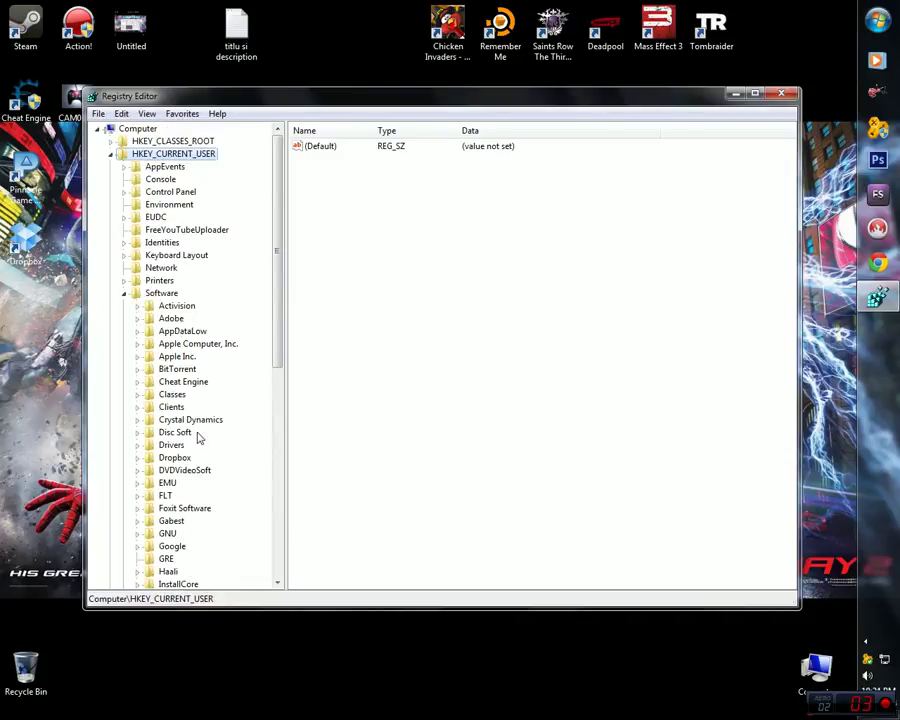
{"action": "scroll", "coordinate": [198, 437], "scroll_direction": "down", "scroll_amount": 1}
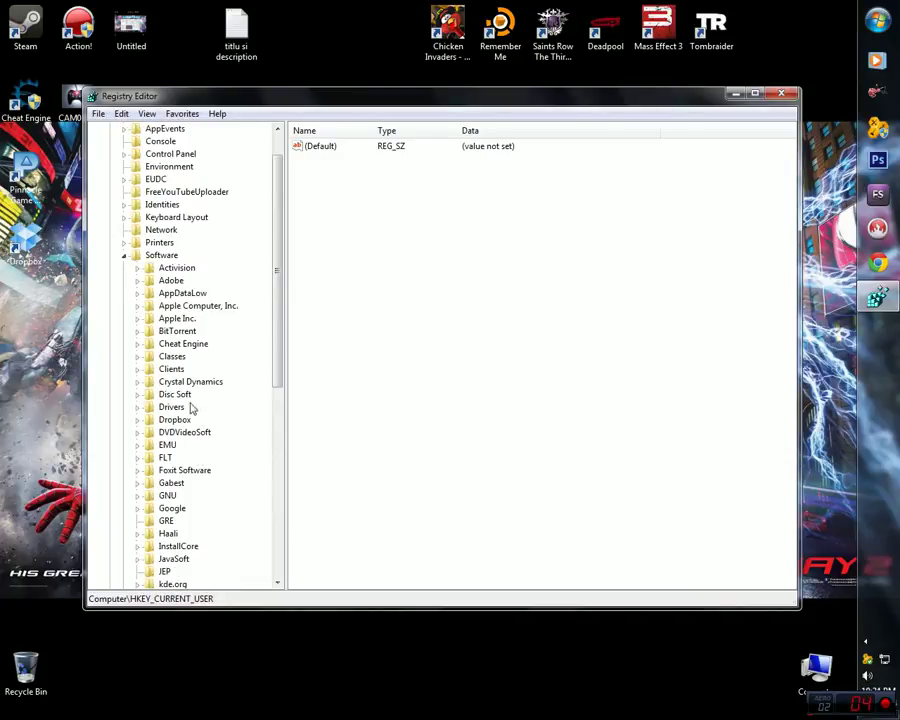
{"action": "left_click", "coordinate": [142, 384]}
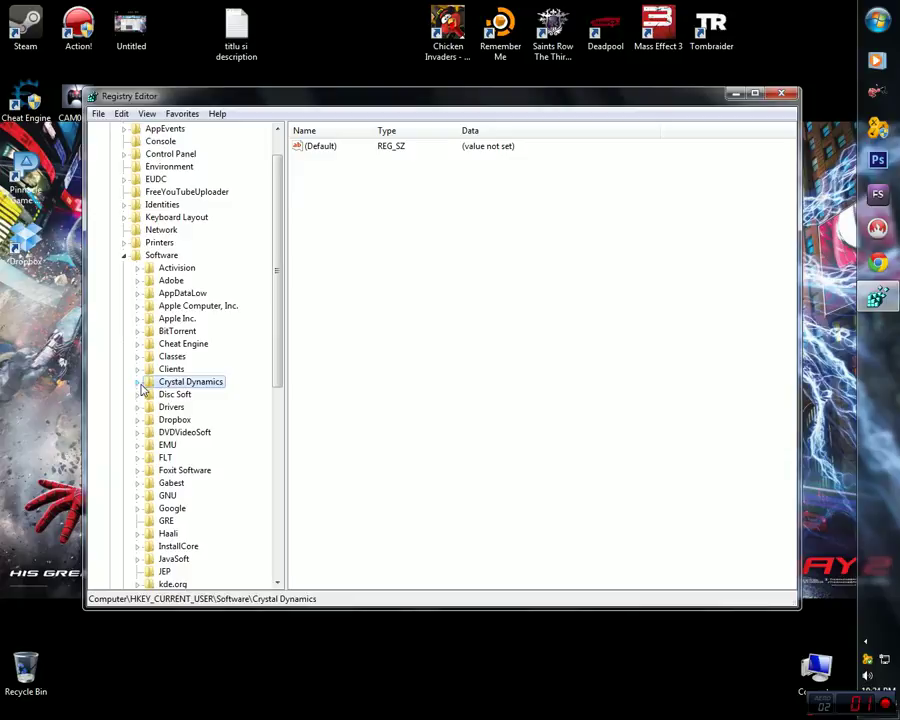
{"action": "left_click", "coordinate": [139, 385]}
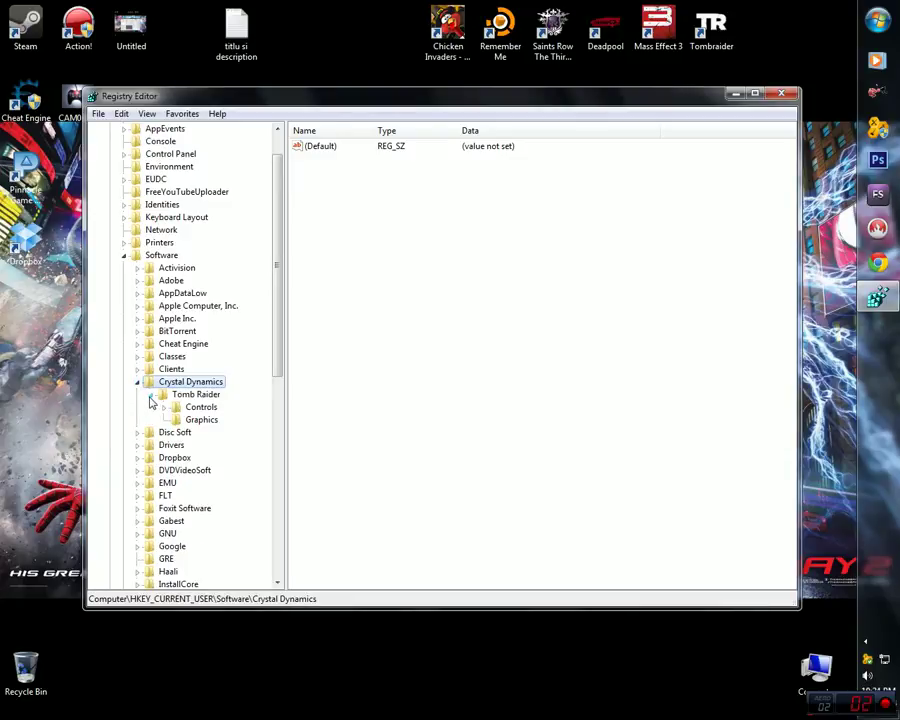
{"action": "left_click", "coordinate": [151, 395]}
{"action": "left_click", "coordinate": [151, 395]}
{"action": "left_click", "coordinate": [151, 395]}
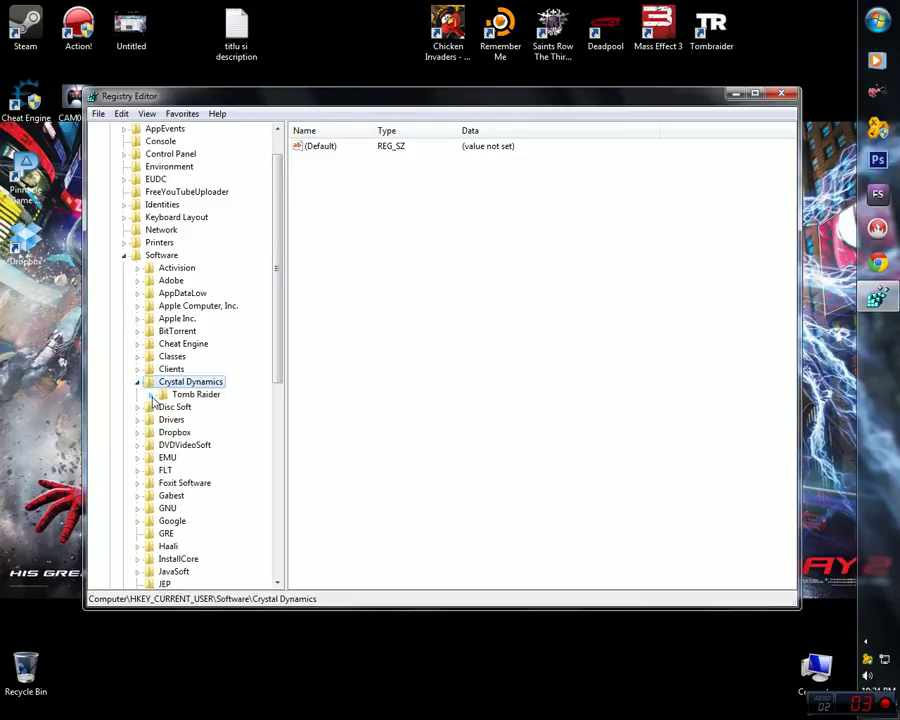
{"action": "left_click", "coordinate": [151, 395]}
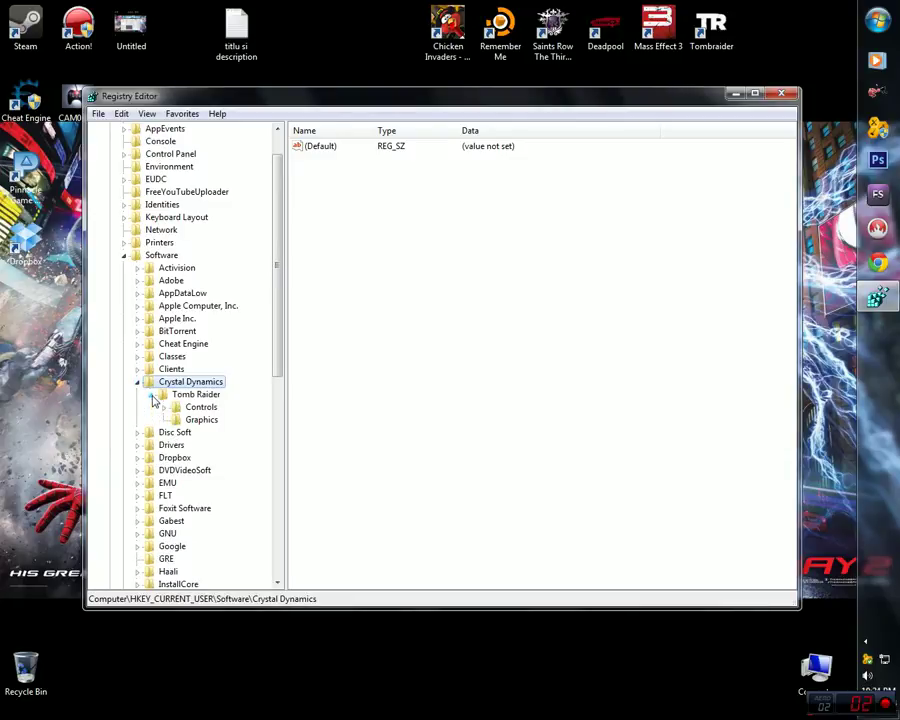
{"action": "left_click", "coordinate": [208, 422]}
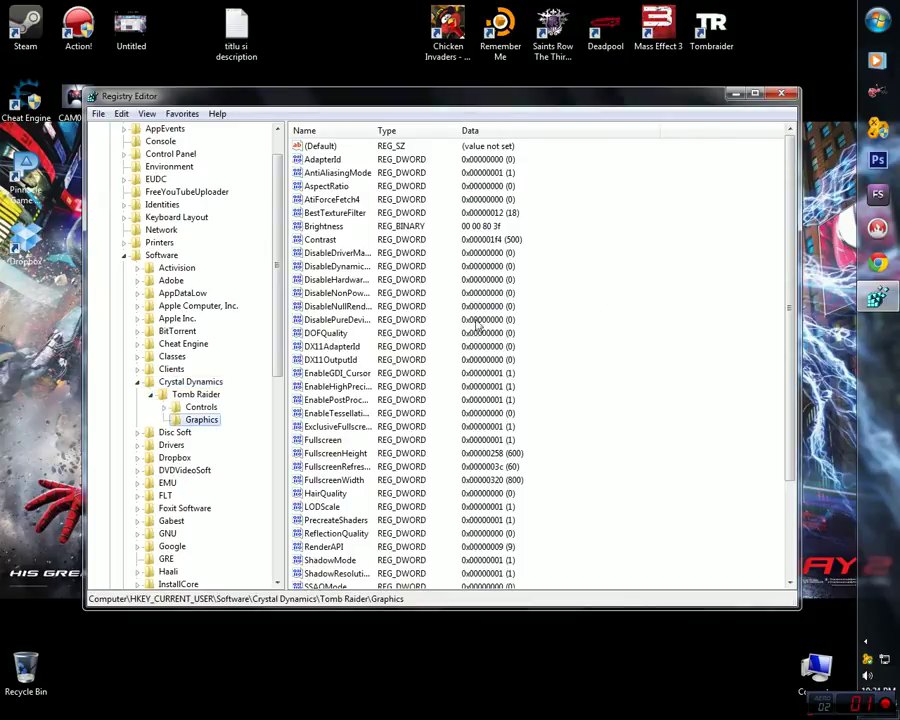
Select RenderAPI in the Graphics values list and open its Edit DWORD (32-bit) Value dialog.
{"action": "left_click", "coordinate": [338, 307]}
{"action": "scroll", "coordinate": [340, 310], "scroll_direction": "down", "scroll_amount": 3}
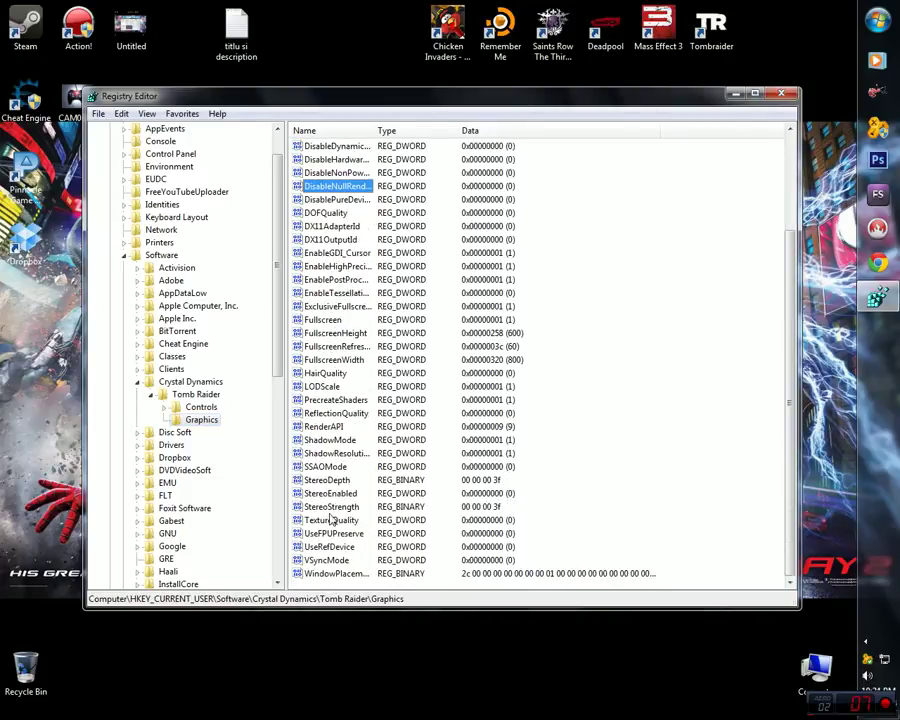
{"action": "left_click", "coordinate": [321, 427]}
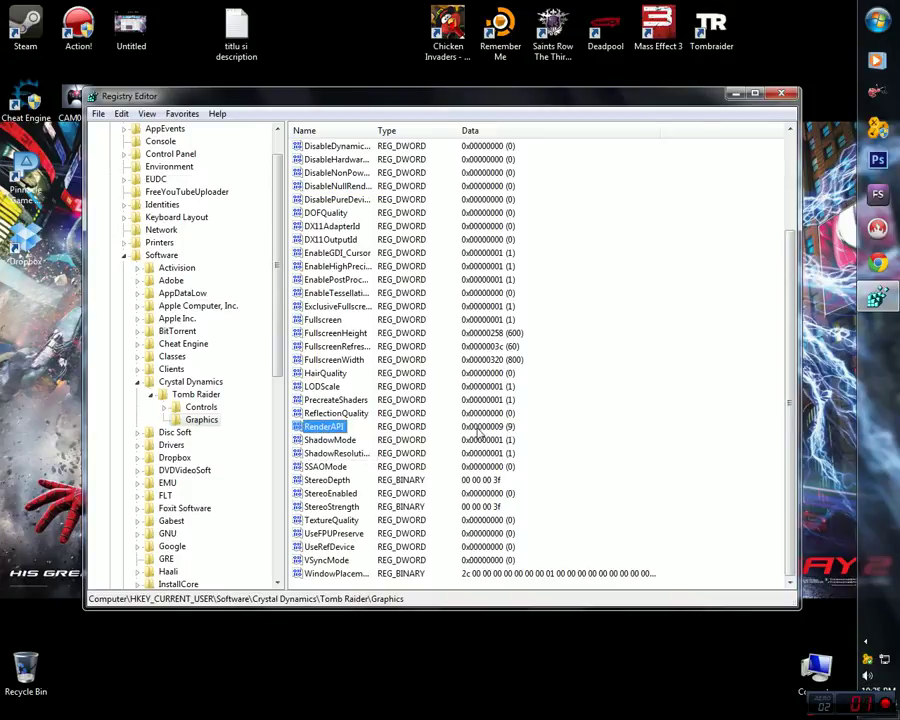
{"action": "double_click", "coordinate": [334, 430]}
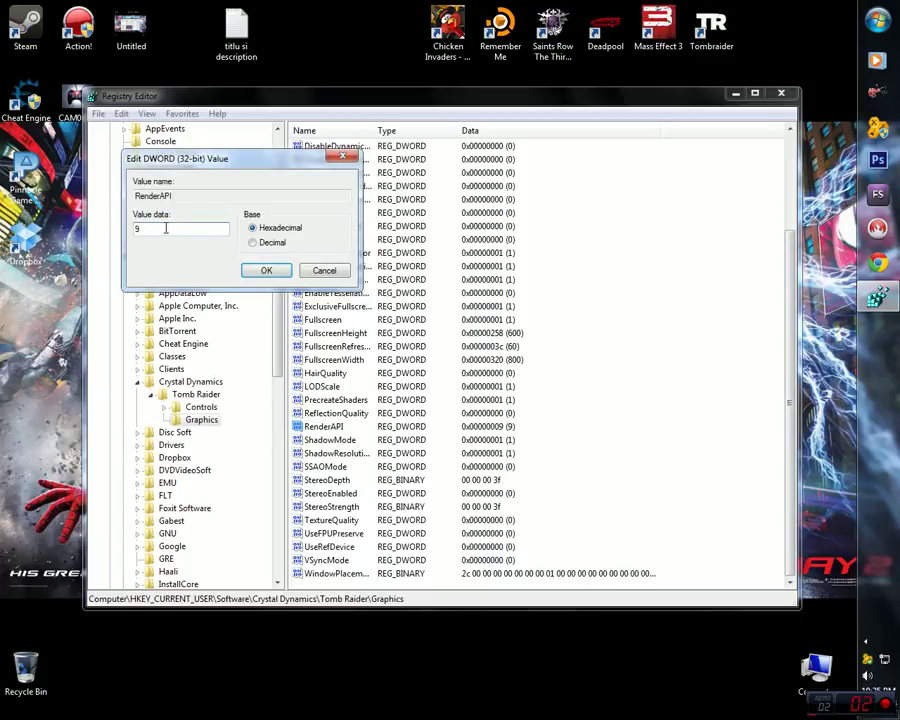
Enter 9 as RenderAPI's hexadecimal value data and confirm with OK.
{"action": "left_click_drag", "start_coordinate": [160, 229], "coordinate": [116, 234]}
{"action": "type", "text": "0"}
{"action": "key", "text": "BackSpace"}
{"action": "type", "text": "9"}
{"action": "left_click", "coordinate": [264, 272]}
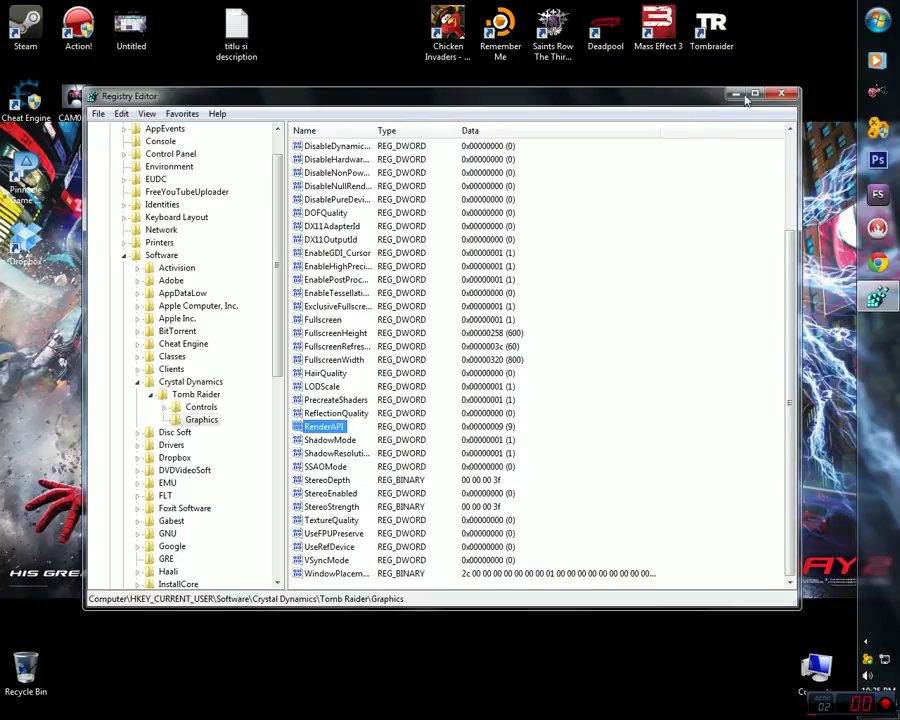
Close Registry Editor, refresh the desktop, and open Options in the Tomb Raider launcher.
{"action": "left_click", "coordinate": [781, 96]}
{"action": "right_click", "coordinate": [410, 242]}
{"action": "left_click", "coordinate": [426, 283]}
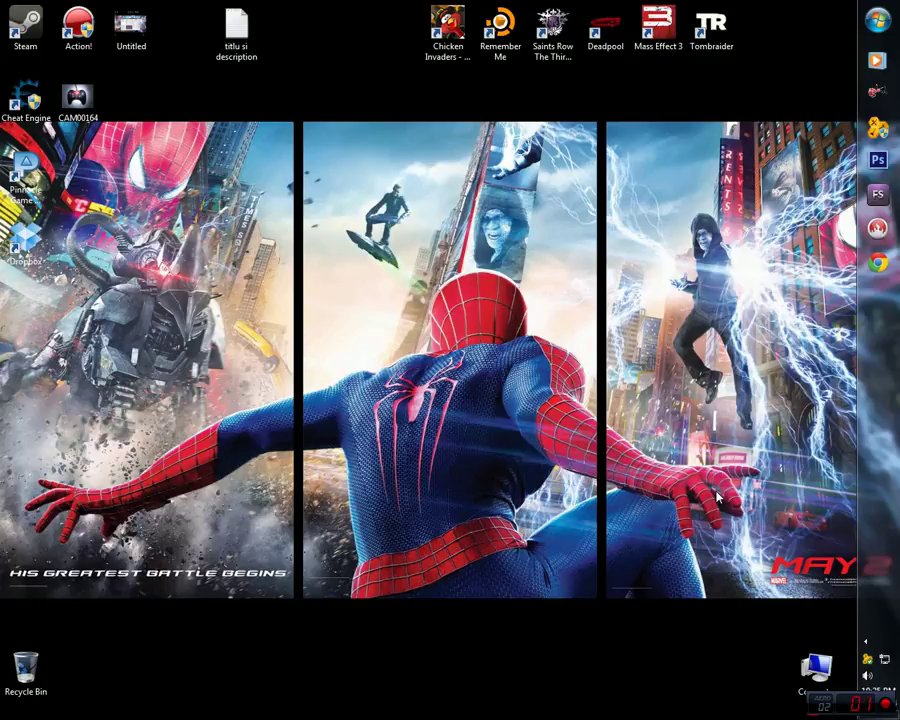
{"action": "left_click", "coordinate": [722, 50]}
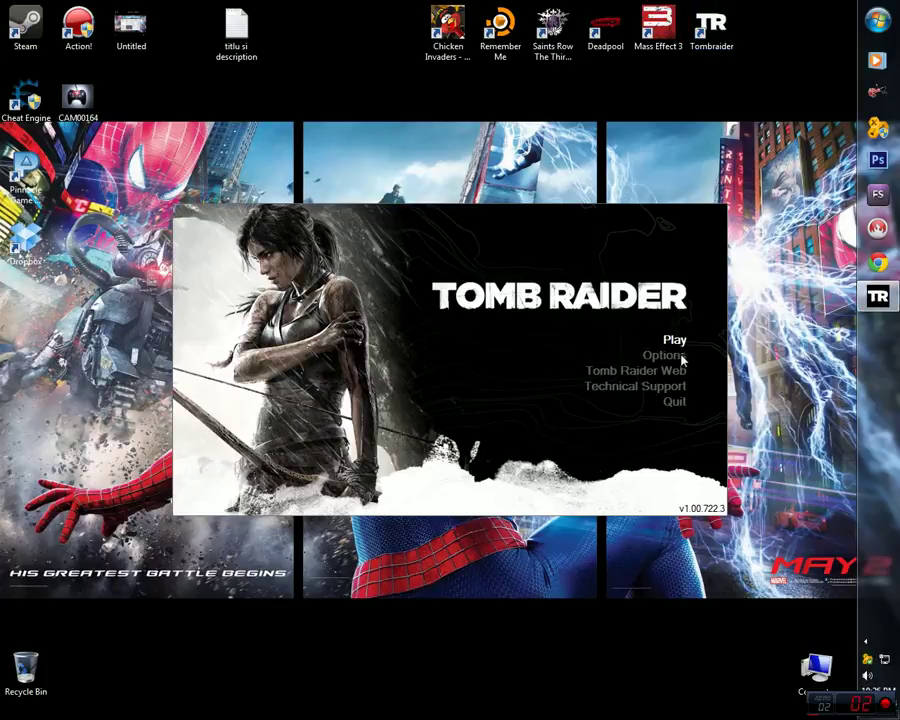
{"action": "left_click", "coordinate": [683, 358]}
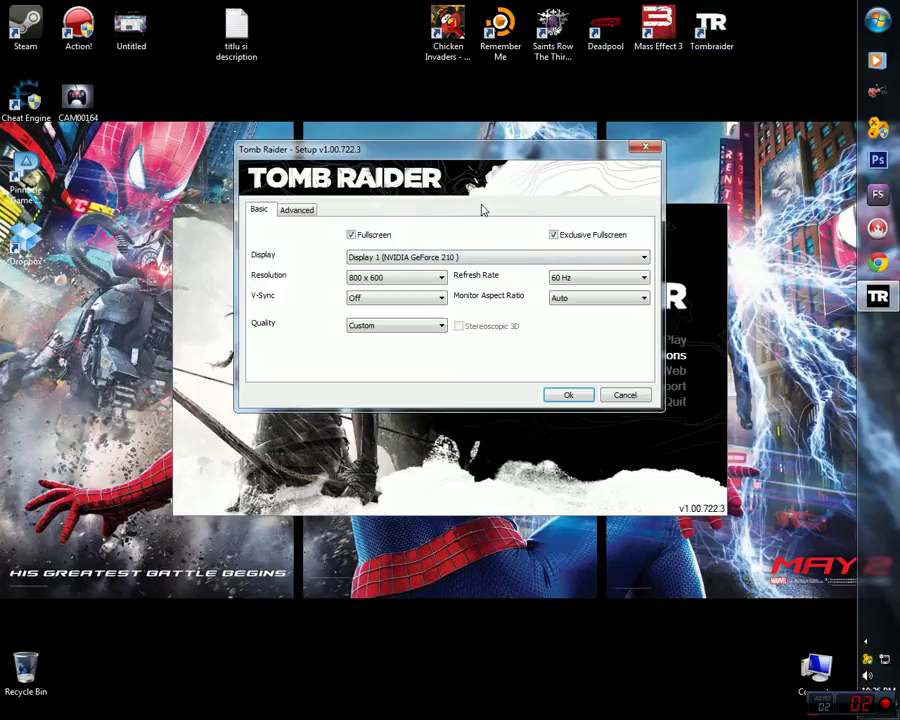
Review the Basic and Advanced graphics tabs, leaving the Quality preset on Custom.
{"action": "left_click", "coordinate": [438, 327]}
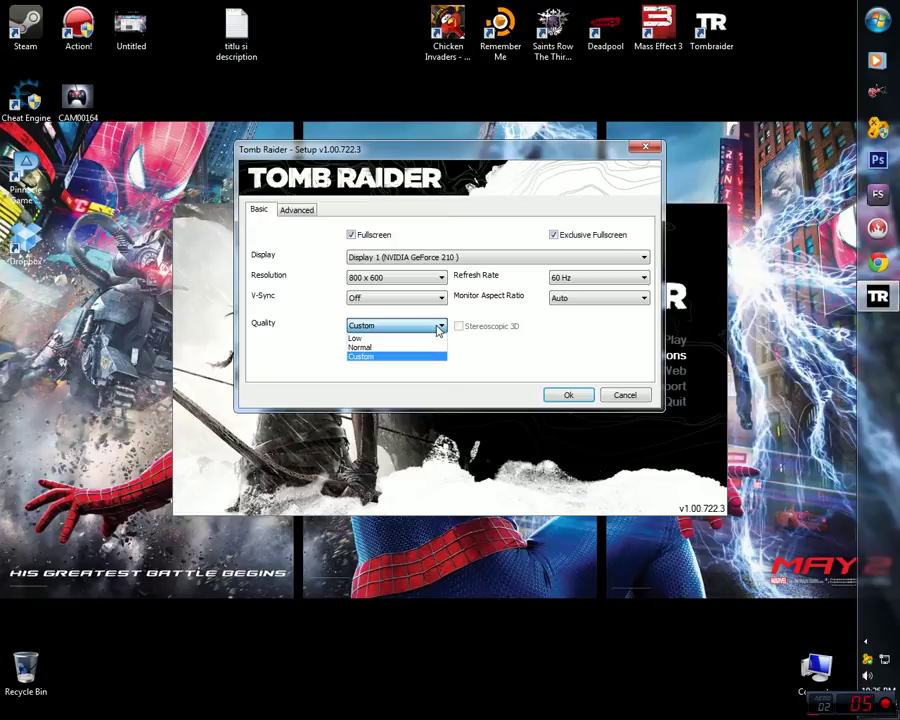
{"action": "left_click", "coordinate": [438, 330]}
{"action": "left_click", "coordinate": [302, 210]}
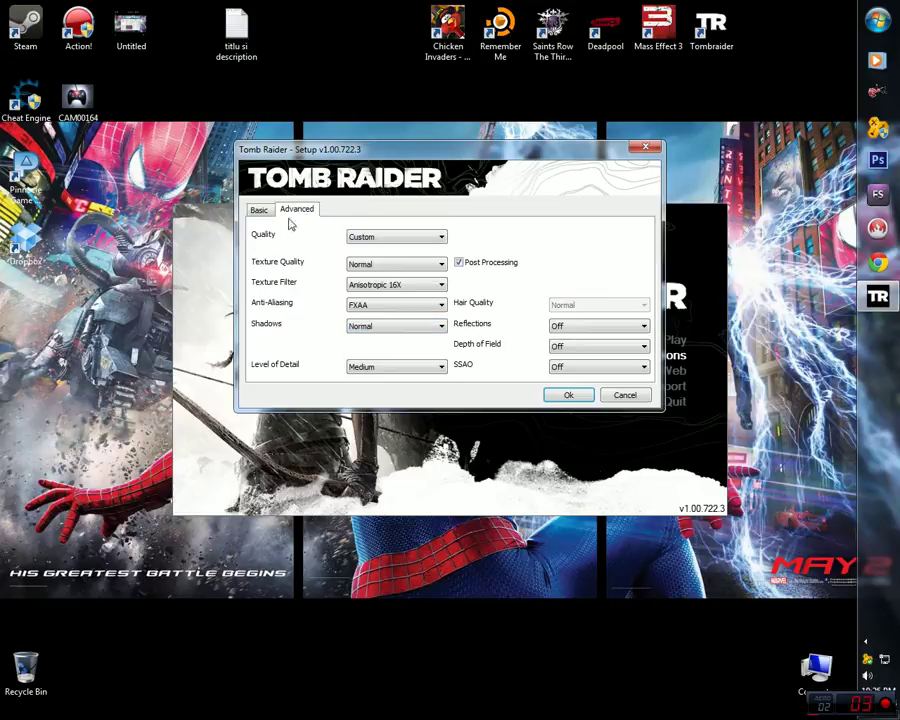
{"action": "left_click", "coordinate": [440, 238]}
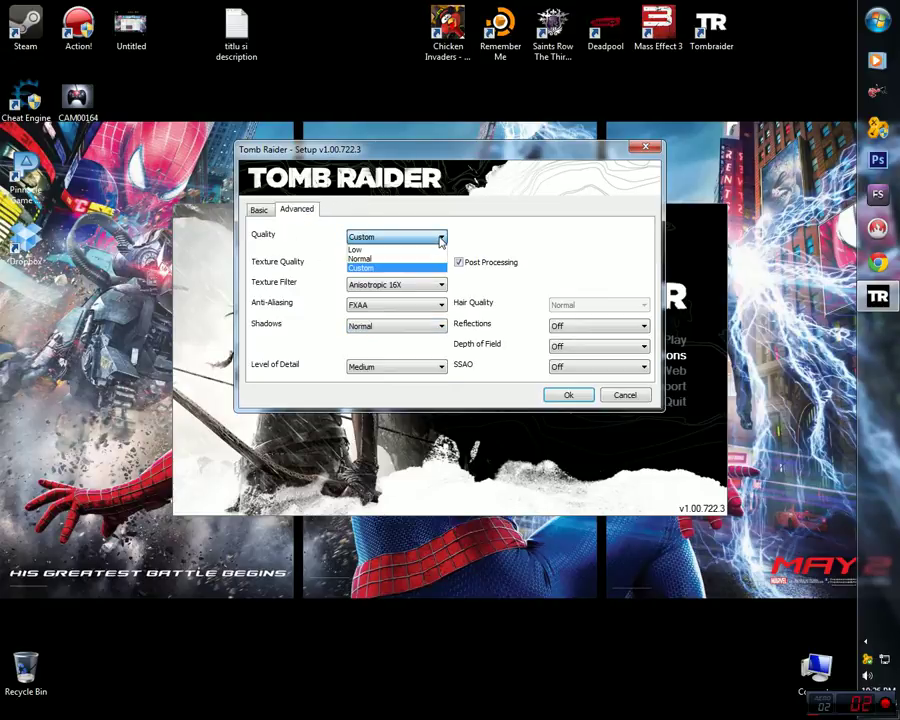
{"action": "left_click", "coordinate": [440, 238]}
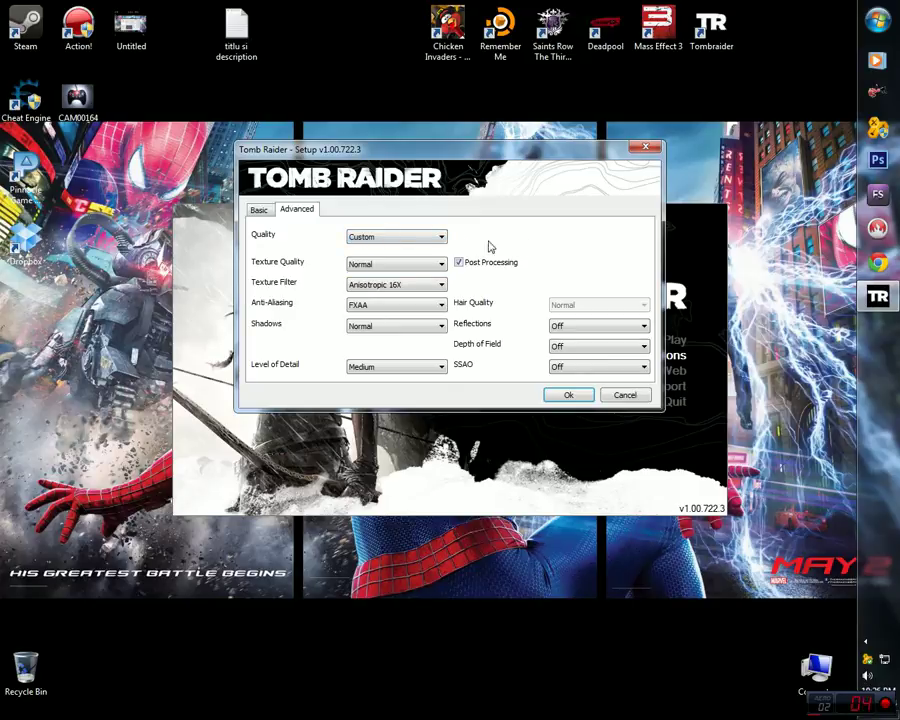
{"action": "left_click", "coordinate": [265, 213]}
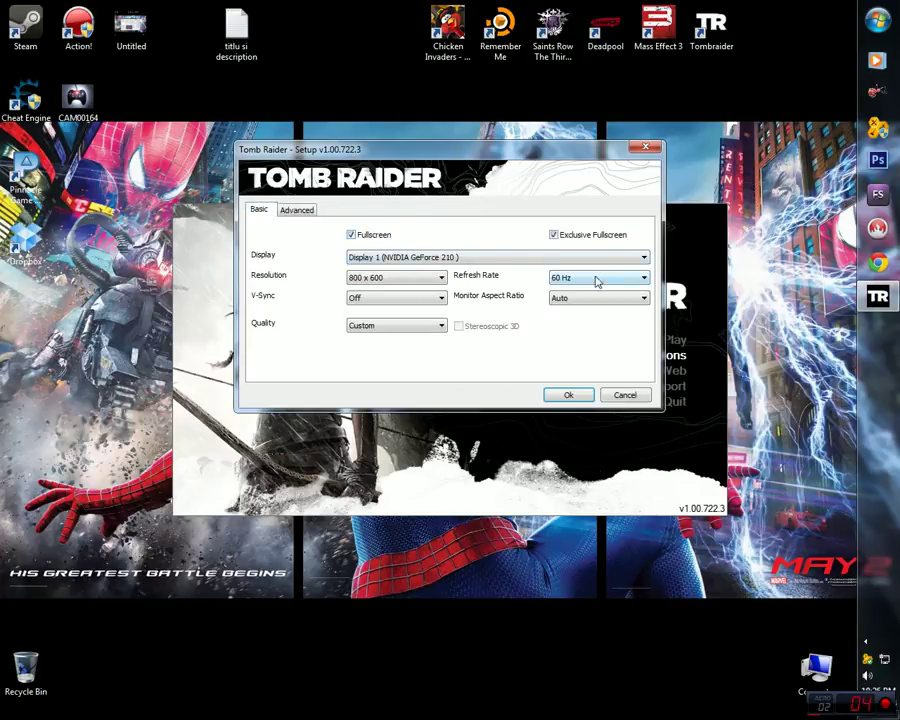
{"action": "left_click", "coordinate": [295, 209]}
{"action": "left_click", "coordinate": [256, 211]}
{"action": "left_click", "coordinate": [627, 395]}
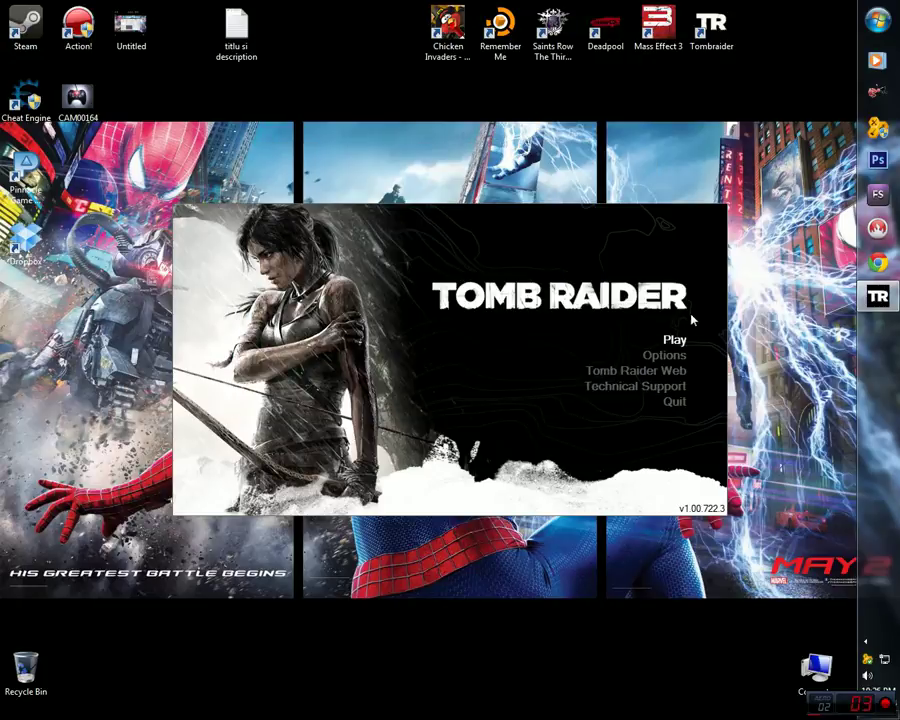